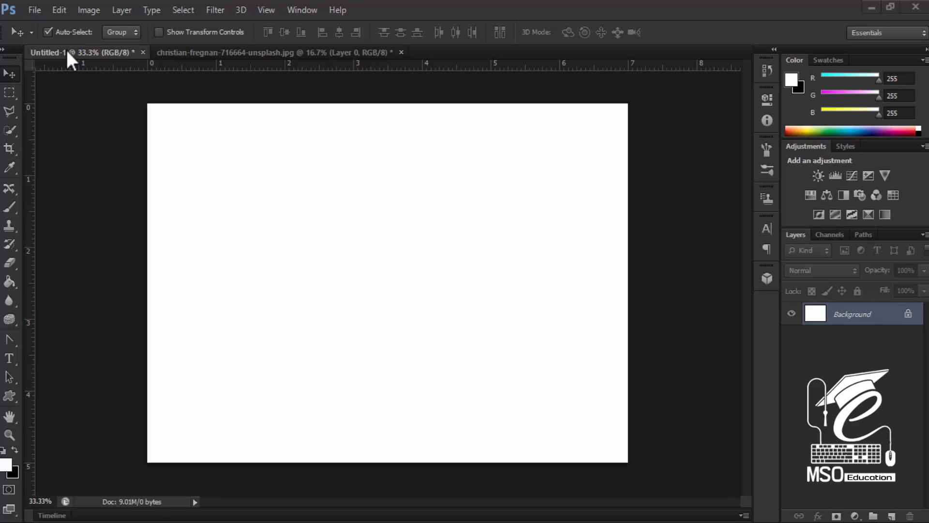
- Copy the camera photo from christian-fregnan-716664-unsplash.jpg into the Untitled-1 document and position its lens near the canvas centre
{"action": "key", "text": "ctrl+Tab"}
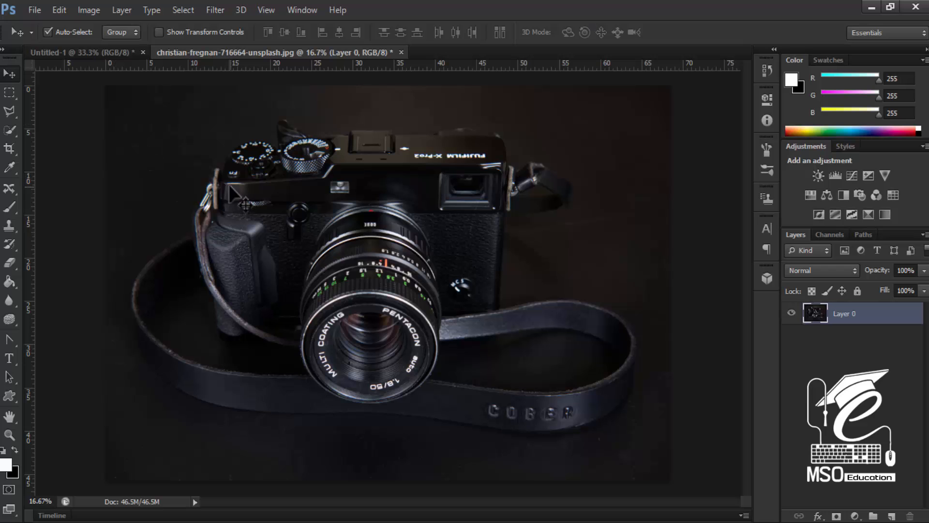
{"action": "left_click_drag", "start_coordinate": [312, 235], "coordinate": [323, 252]}
{"action": "left_click_drag", "start_coordinate": [469, 305], "coordinate": [336, 272]}
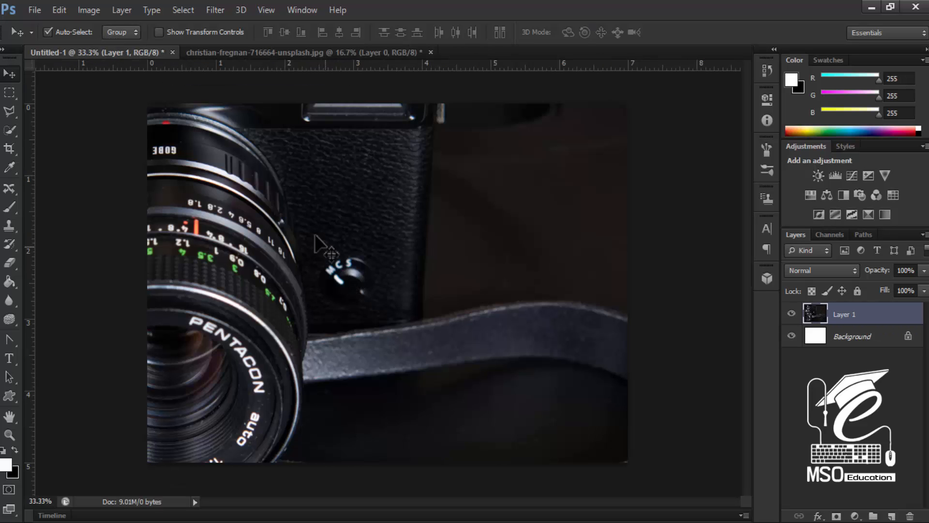
{"action": "left_click_drag", "start_coordinate": [316, 237], "coordinate": [465, 295]}
{"action": "left_click_drag", "start_coordinate": [279, 280], "coordinate": [360, 257]}
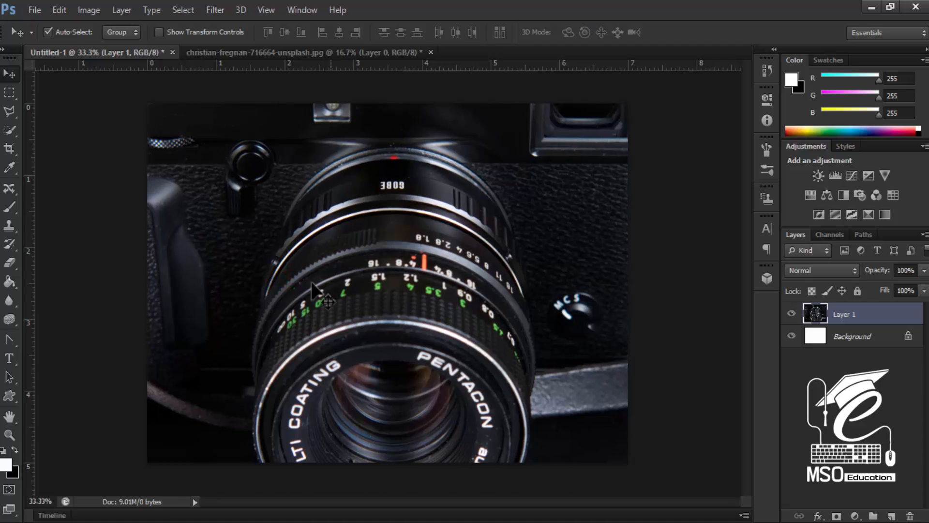
{"action": "left_click_drag", "start_coordinate": [313, 284], "coordinate": [307, 228]}
{"action": "left_click_drag", "start_coordinate": [350, 305], "coordinate": [383, 277]}
{"action": "left_click_drag", "start_coordinate": [344, 250], "coordinate": [353, 282]}
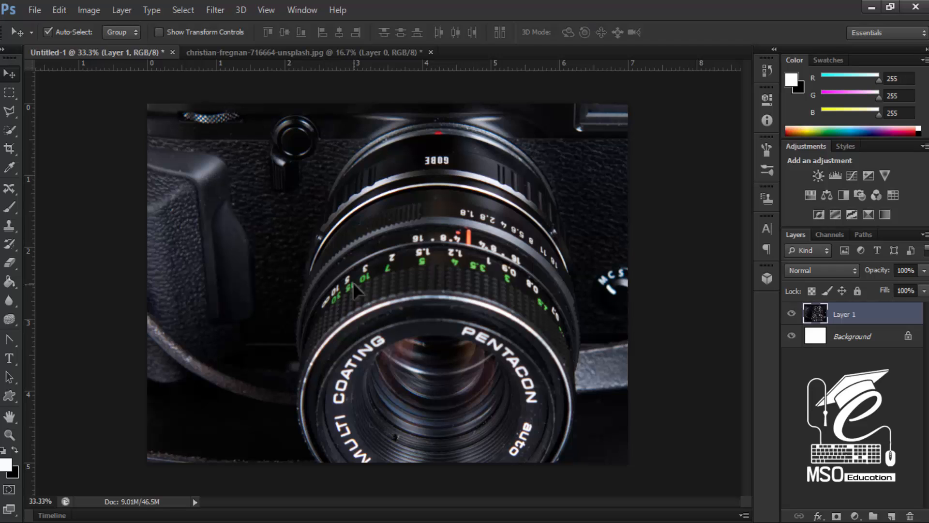
- Shrink the camera photo on Layer 1 proportionally around its centre to a tiny thumbnail with Free Transform
{"action": "key", "text": "ctrl+minus"}
{"action": "key", "text": "ctrl+minus"}
{"action": "key", "text": "ctrl+minus"}
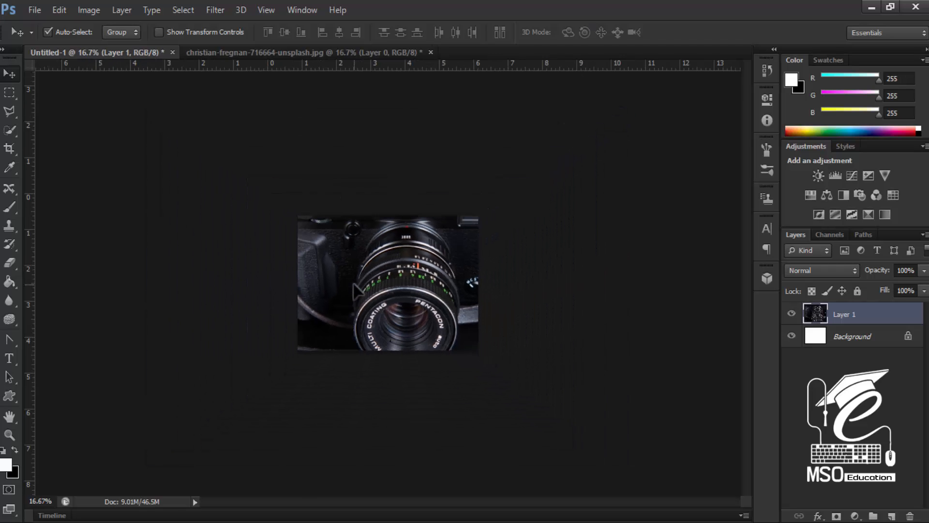
{"action": "key", "text": "ctrl+t"}
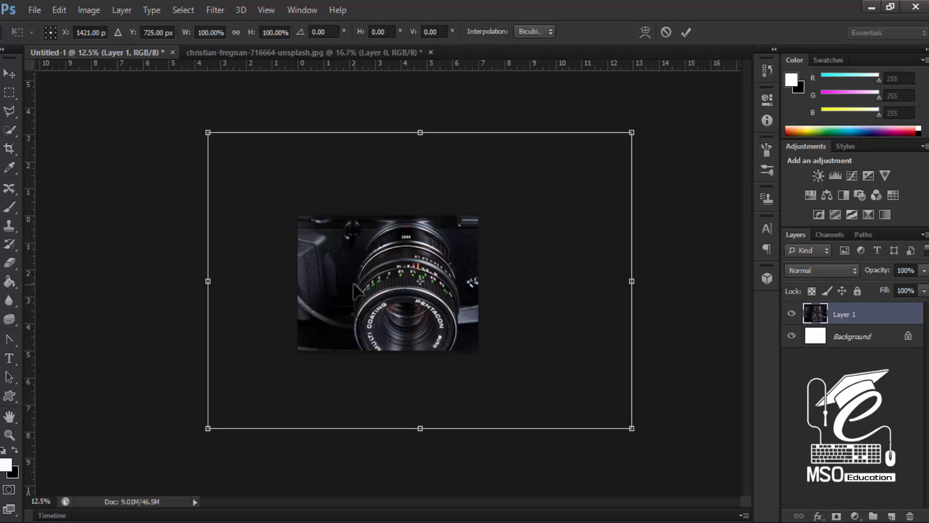
{"action": "left_click", "coordinate": [629, 132]}
{"action": "left_click_drag", "start_coordinate": [630, 132], "coordinate": [434, 267]}
{"action": "key", "text": "Return"}
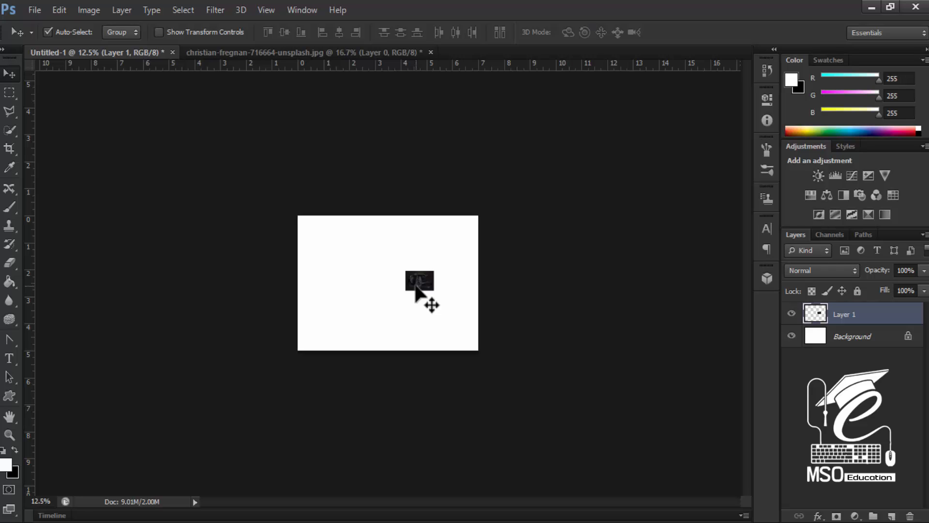
- Enlarge the thumbnail photo to about 2260% to cover nearly the whole canvas and adjust its position
{"action": "key", "text": "ctrl+plus"}
{"action": "key", "text": "ctrl+plus"}
{"action": "key", "text": "ctrl+plus"}
{"action": "key", "text": "ctrl+t"}
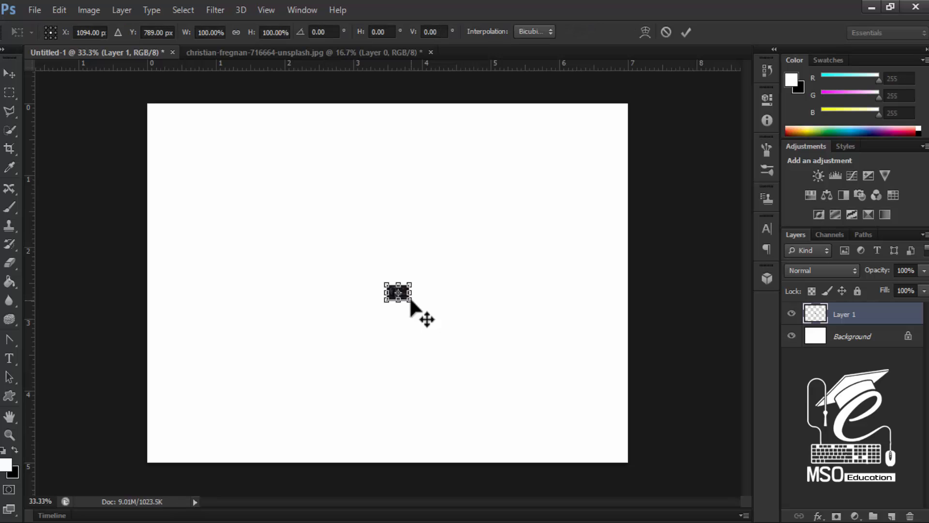
{"action": "left_click_drag", "start_coordinate": [412, 301], "coordinate": [648, 522]}
{"action": "key", "text": "Return"}
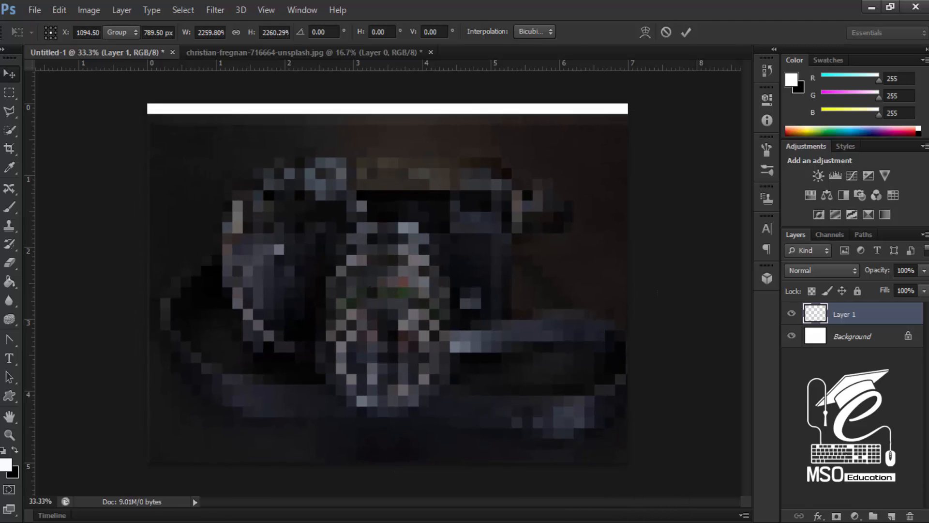
{"action": "left_click_drag", "start_coordinate": [438, 277], "coordinate": [441, 302]}
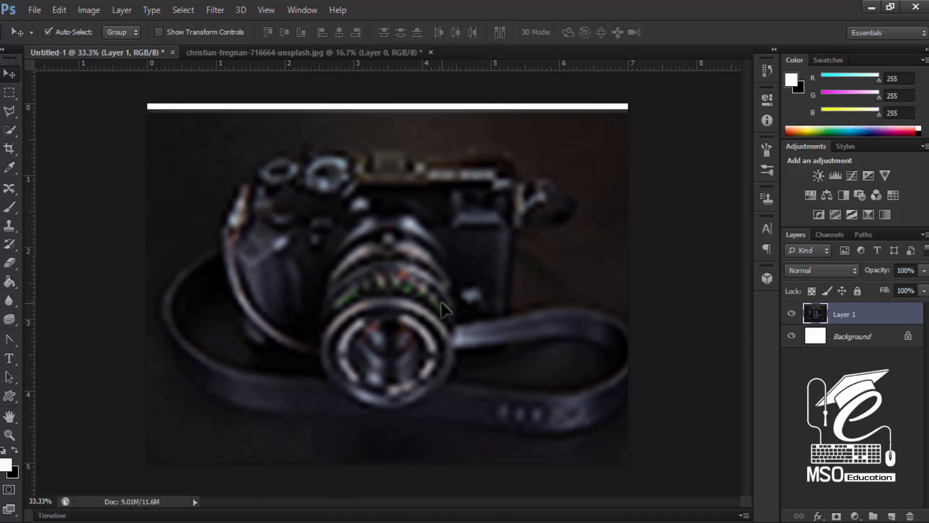
{"action": "mouse_move", "coordinate": [434, 299]}
{"action": "left_mouse_down"}
{"action": "mouse_move", "coordinate": [471, 274]}
{"action": "mouse_move", "coordinate": [428, 299]}
{"action": "left_mouse_up"}
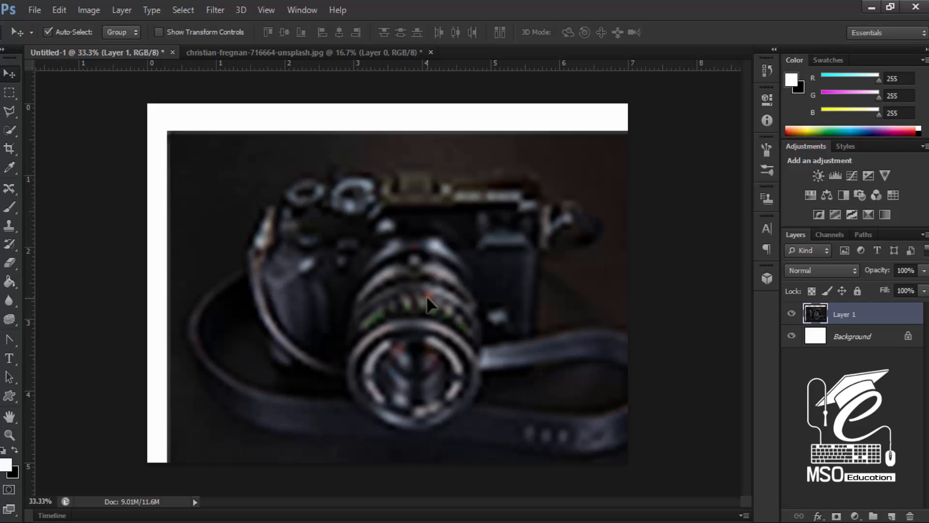
- Undo the photo's moves, enlargement and reduction back to its original large size
{"action": "key", "text": "ctrl+alt+z"}
{"action": "key", "text": "ctrl+alt+z"}
{"action": "key", "text": "ctrl+alt+z"}
{"action": "key", "text": "ctrl+alt+z"}
{"action": "key", "text": "ctrl+alt+z"}
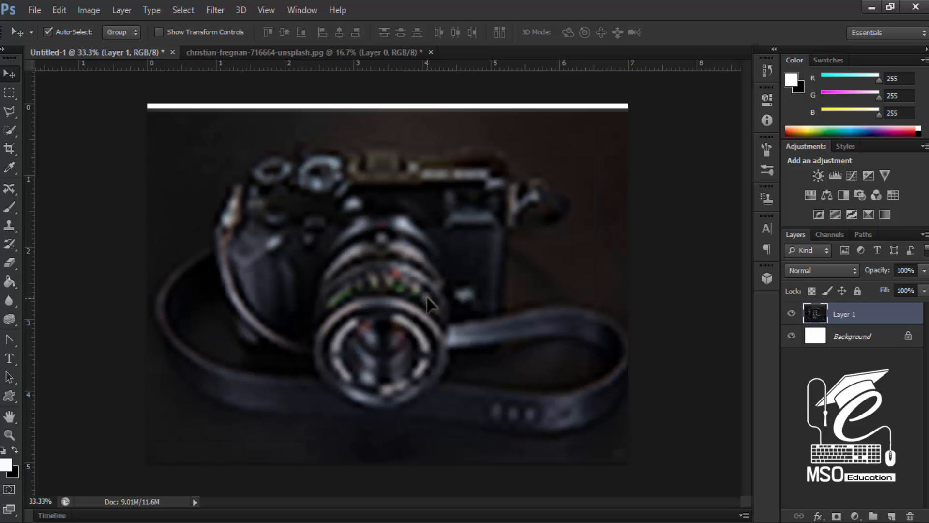
{"action": "key", "text": "ctrl+alt+z"}
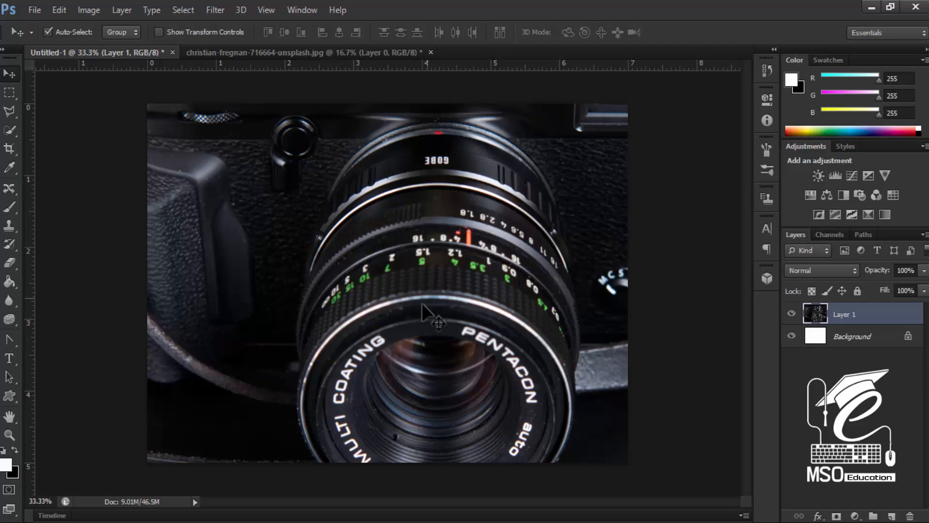
- Move the camera photo down on the canvas and convert Layer 1 to a smart object
{"action": "left_click_drag", "start_coordinate": [379, 246], "coordinate": [423, 345]}
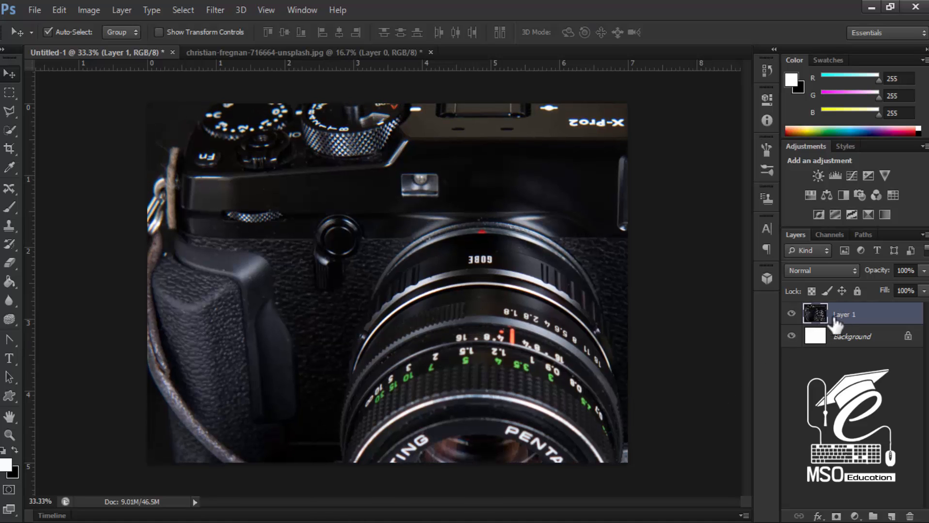
{"action": "right_click", "coordinate": [848, 317]}
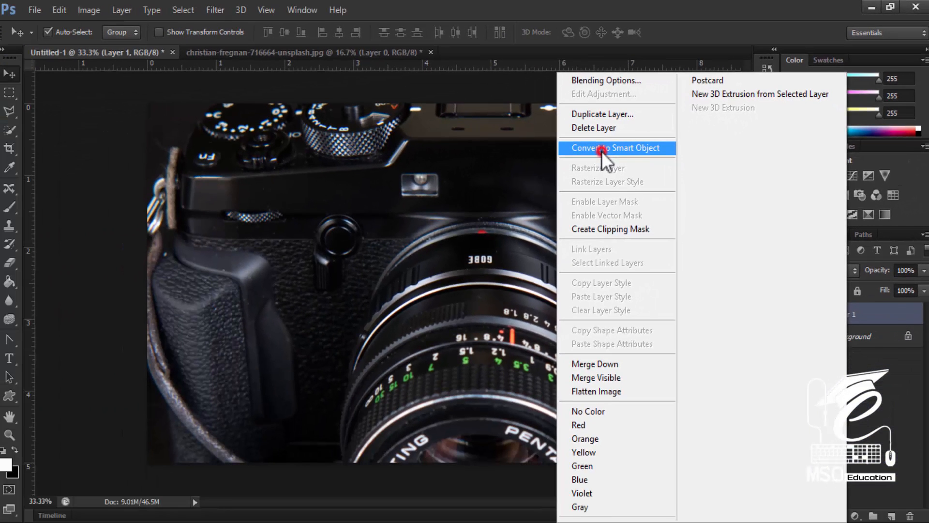
{"action": "left_click", "coordinate": [602, 151]}
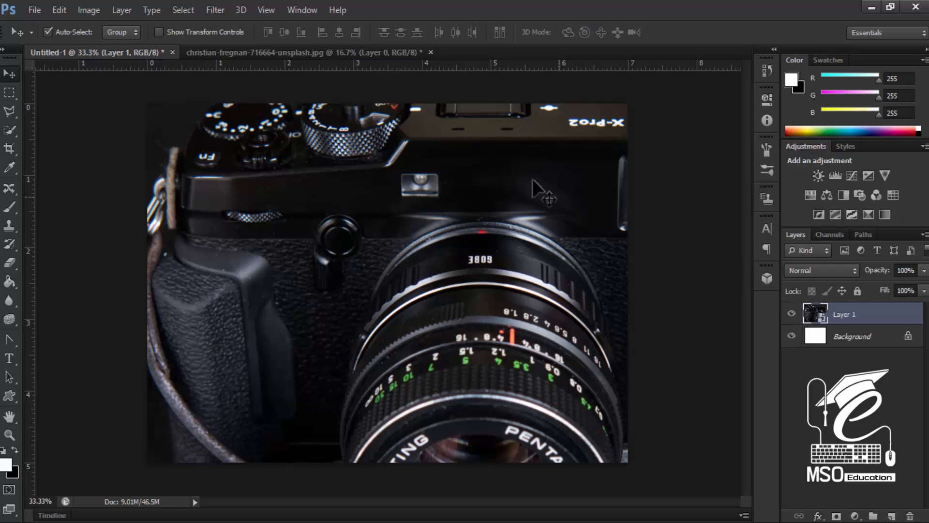
- Shift the Layer 1 smart object on the canvas and scale it down to about 3.3% around its centre
{"action": "mouse_move", "coordinate": [516, 173]}
{"action": "left_mouse_down"}
{"action": "mouse_move", "coordinate": [585, 260]}
{"action": "mouse_move", "coordinate": [583, 282]}
{"action": "left_mouse_up"}
{"action": "left_click_drag", "start_coordinate": [272, 180], "coordinate": [410, 206]}
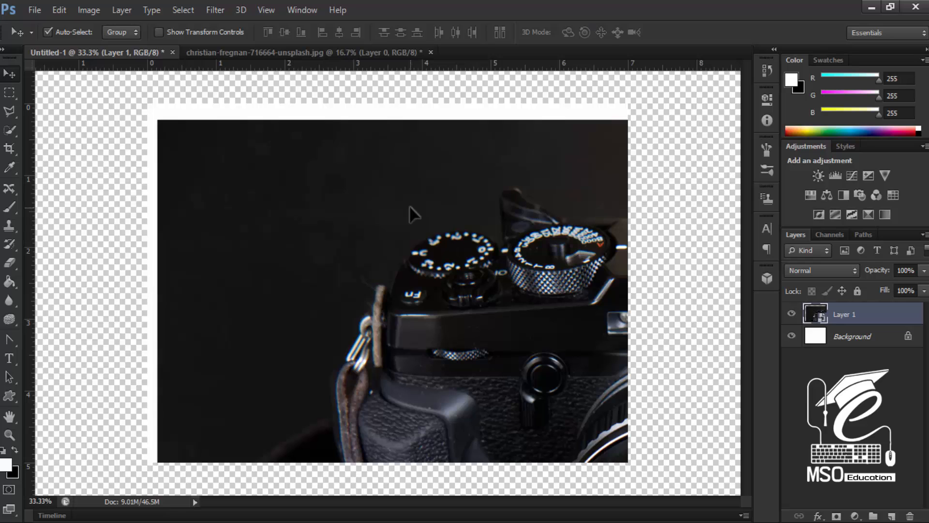
{"action": "key", "text": "ctrl+t"}
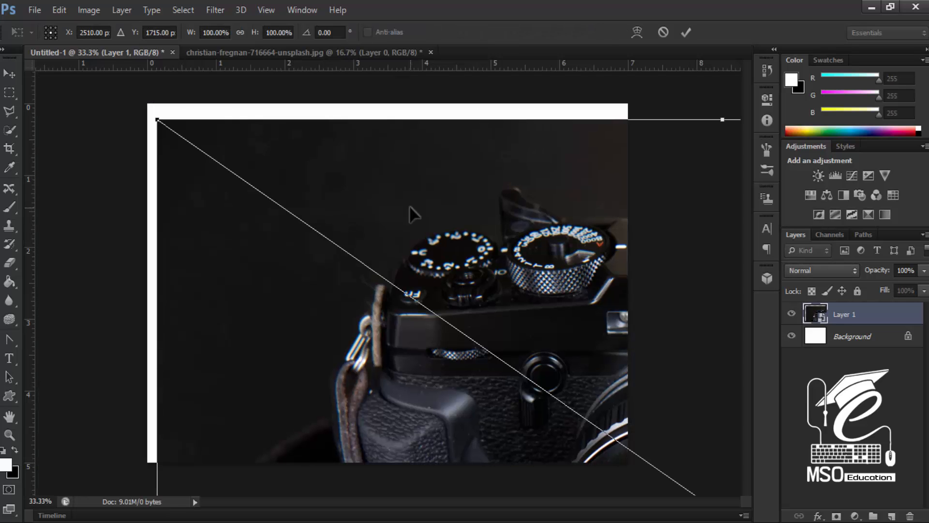
{"action": "key", "text": "ctrl+minus"}
{"action": "key", "text": "ctrl+minus"}
{"action": "key", "text": "ctrl+minus"}
{"action": "key", "text": "ctrl+minus"}
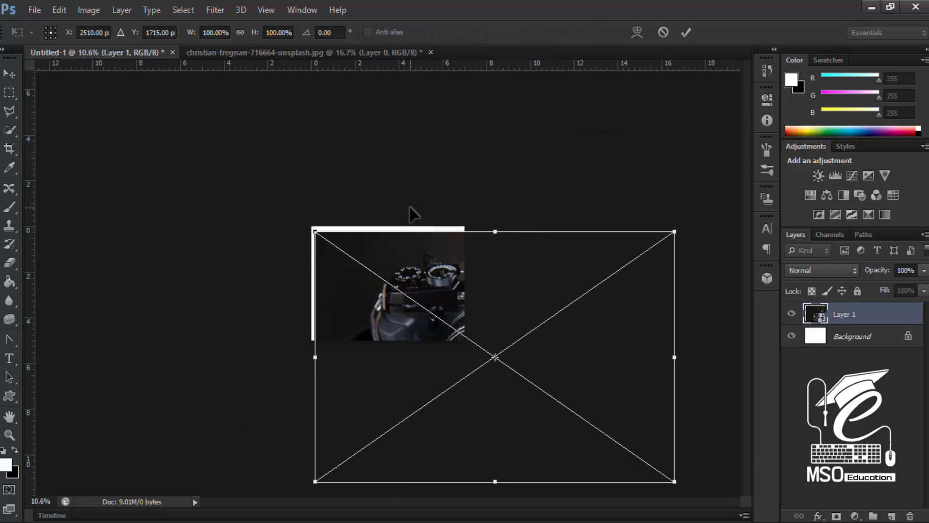
{"action": "left_click_drag", "start_coordinate": [542, 192], "coordinate": [417, 302]}
{"action": "key", "text": "Return"}
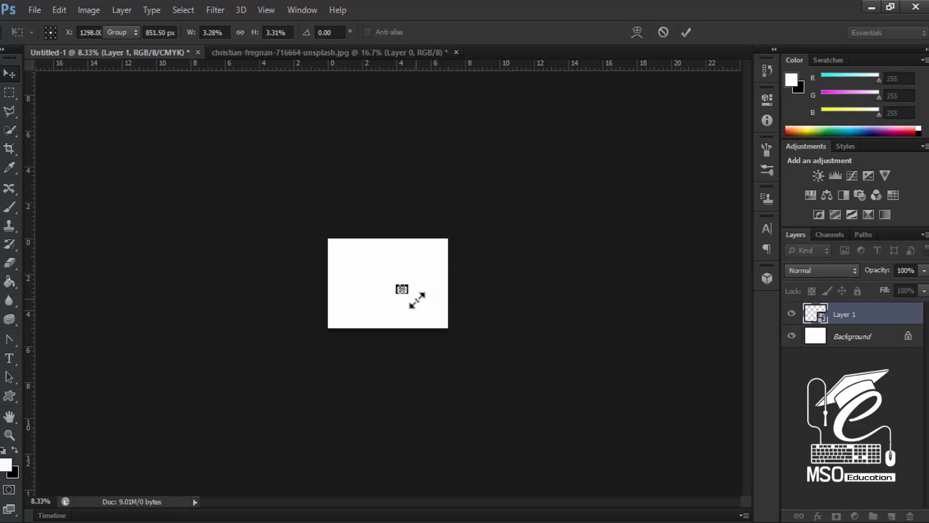
- Scale the tiny Layer 1 smart object back up to about 80% and move it slightly on the canvas
{"action": "key", "text": "ctrl+plus"}
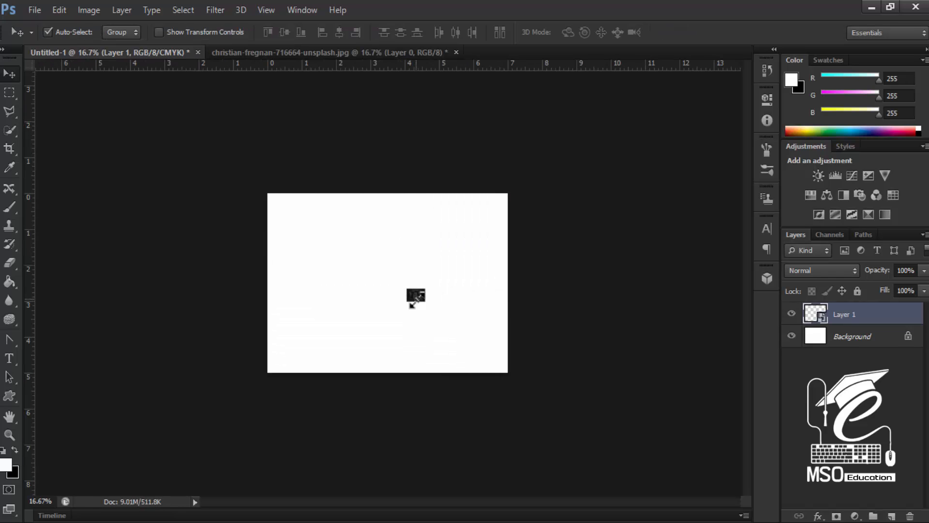
{"action": "key", "text": "ctrl+plus"}
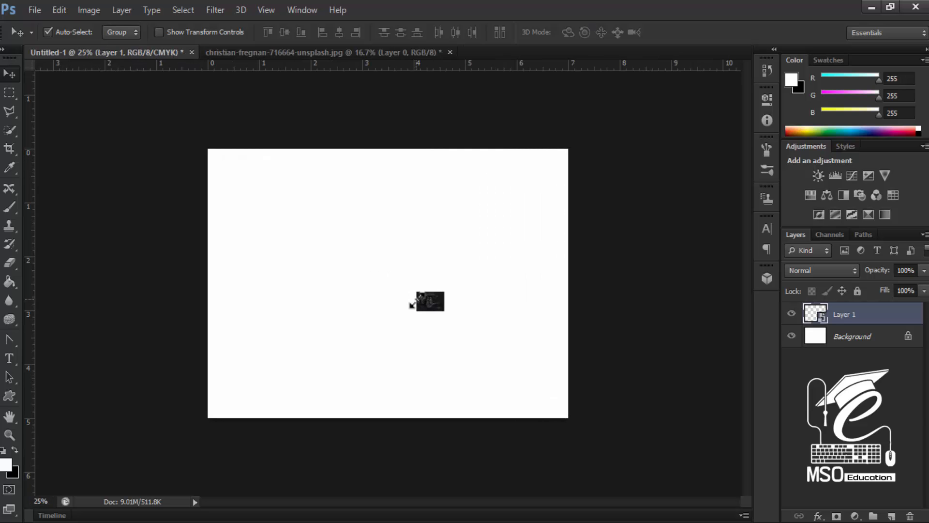
{"action": "key", "text": "ctrl+t"}
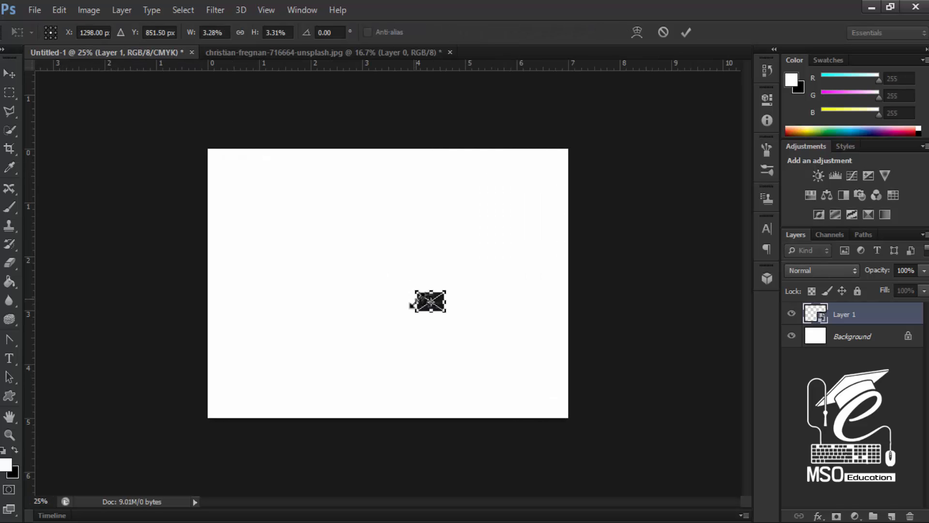
{"action": "left_click_drag", "start_coordinate": [445, 311], "coordinate": [784, 520]}
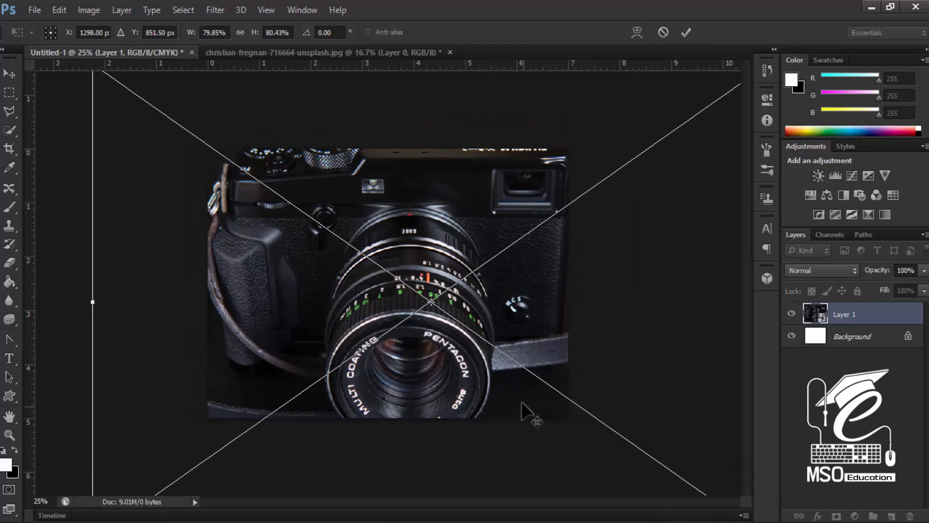
{"action": "key", "text": "Return"}
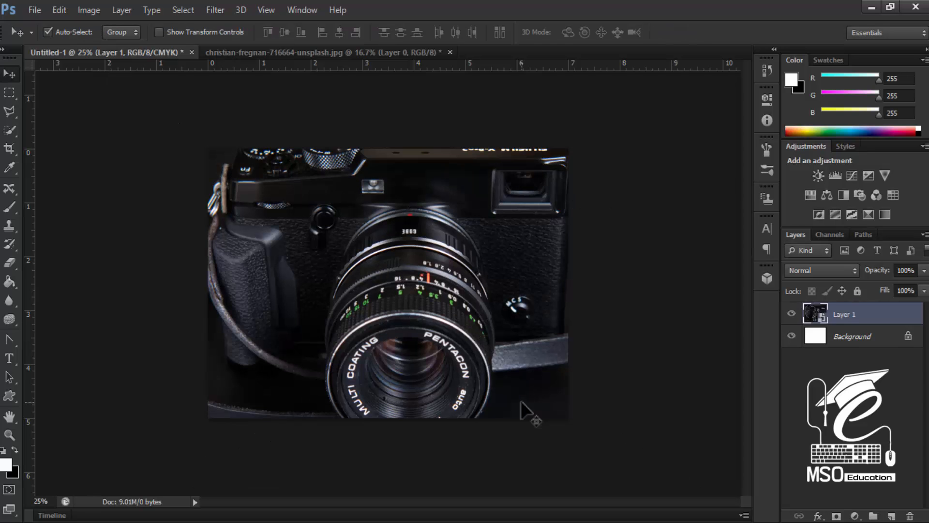
{"action": "left_click_drag", "start_coordinate": [371, 261], "coordinate": [393, 210]}
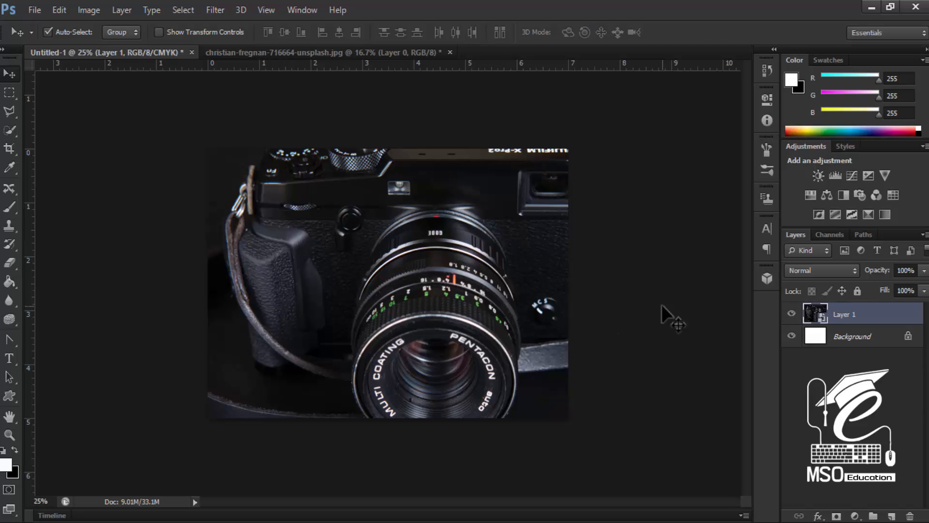
{"action": "right_click", "coordinate": [846, 315]}
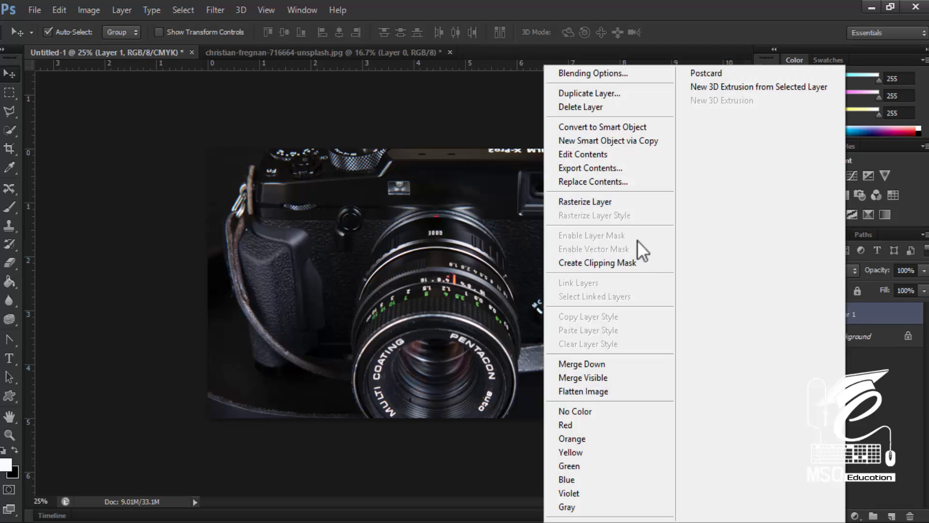
{"action": "left_click", "coordinate": [602, 129]}
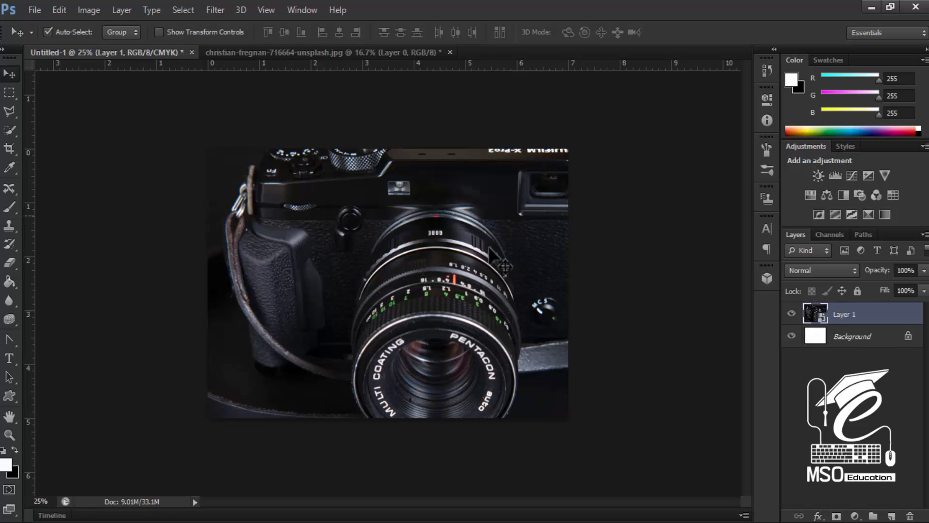
- Scale the Layer 1 smart object down until the whole camera fits the canvas, and centre it so it covers the white background
{"action": "left_click_drag", "start_coordinate": [339, 230], "coordinate": [368, 264]}
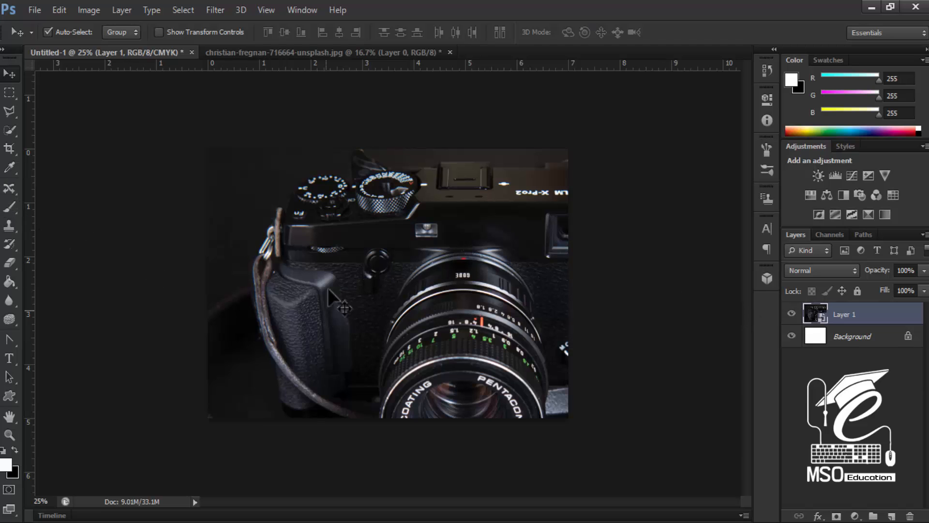
{"action": "left_click_drag", "start_coordinate": [320, 217], "coordinate": [352, 258]}
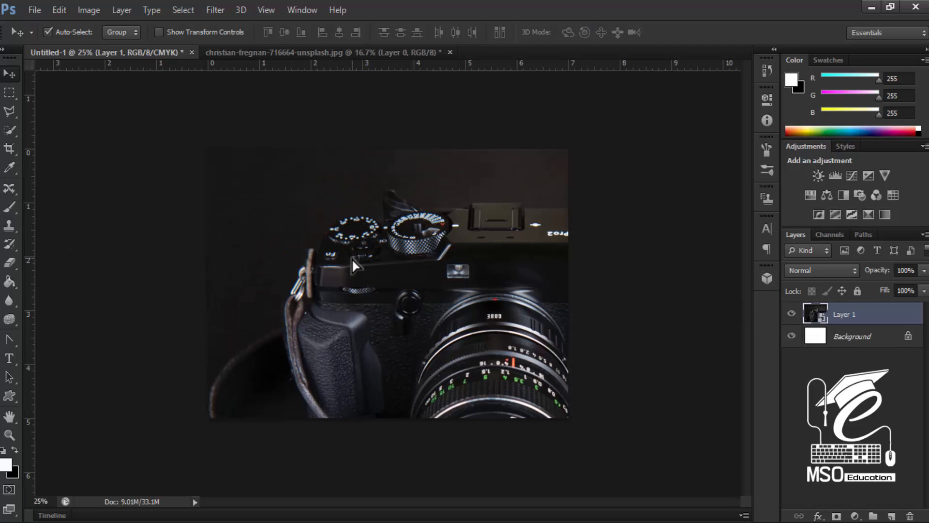
{"action": "key", "text": "ctrl+t"}
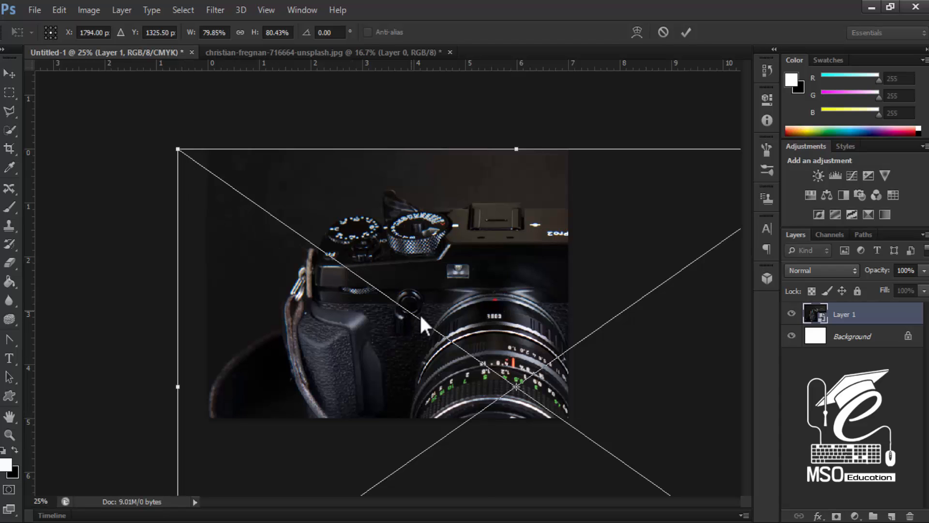
{"action": "left_click_drag", "start_coordinate": [421, 321], "coordinate": [329, 237]}
{"action": "key", "text": "ctrl+minus"}
{"action": "key", "text": "ctrl+minus"}
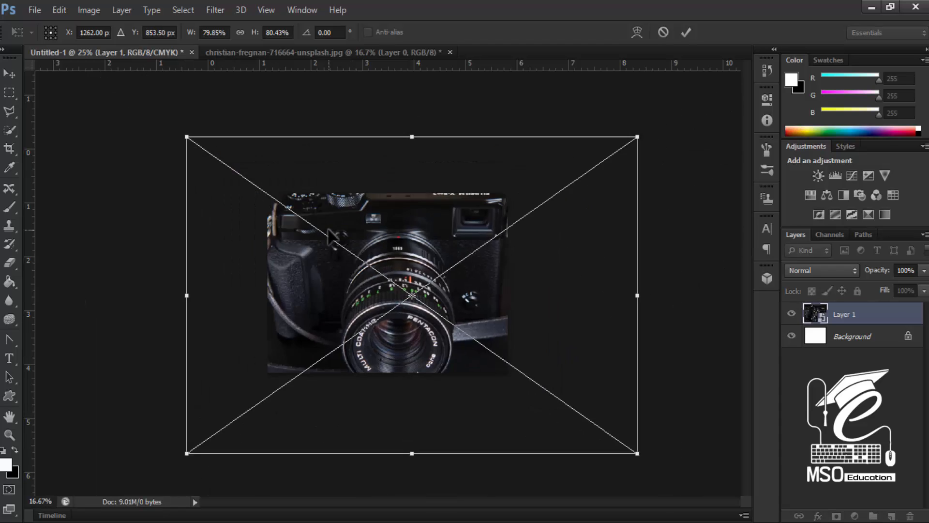
{"action": "left_click_drag", "start_coordinate": [236, 173], "coordinate": [321, 228]}
{"action": "left_click_drag", "start_coordinate": [328, 271], "coordinate": [305, 272]}
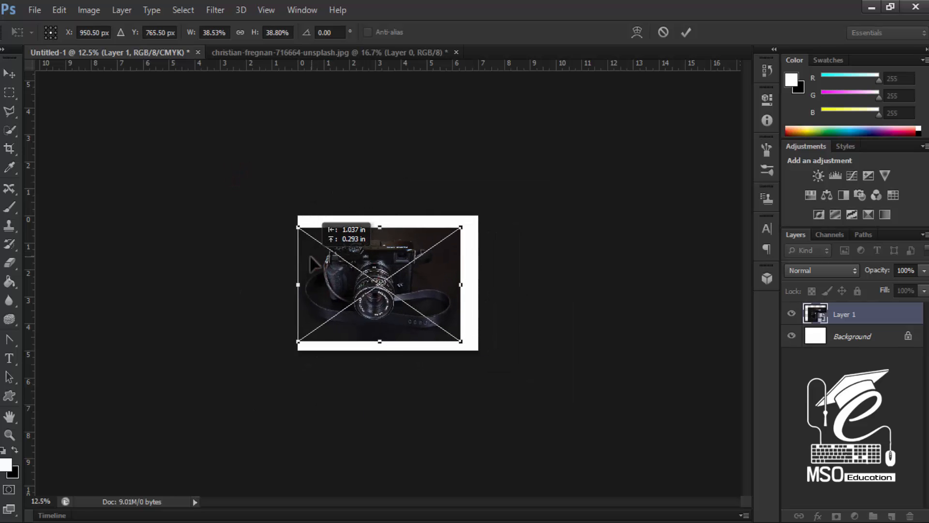
{"action": "left_click_drag", "start_coordinate": [465, 344], "coordinate": [483, 356]}
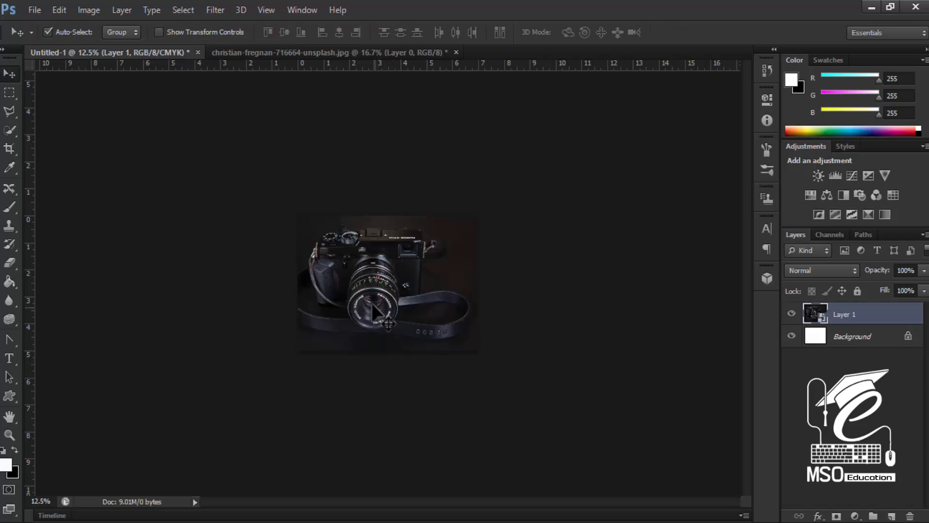
{"action": "left_click_drag", "start_coordinate": [373, 300], "coordinate": [387, 303]}
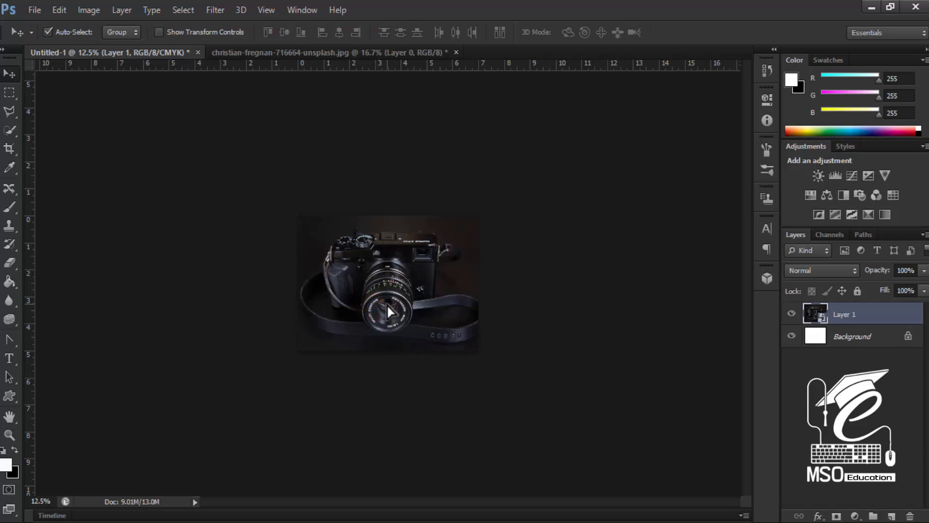
- Try to paint directly on the Layer 1 smart object with the Brush tool
{"action": "scroll", "coordinate": [387, 303], "scroll_direction": "up", "scroll_amount": 5}
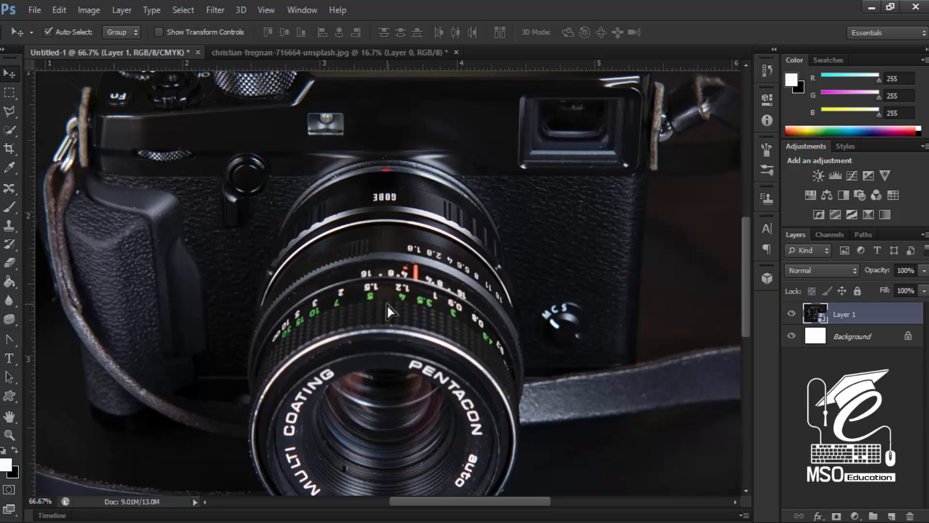
{"action": "scroll", "coordinate": [387, 303], "scroll_direction": "down", "scroll_amount": 2}
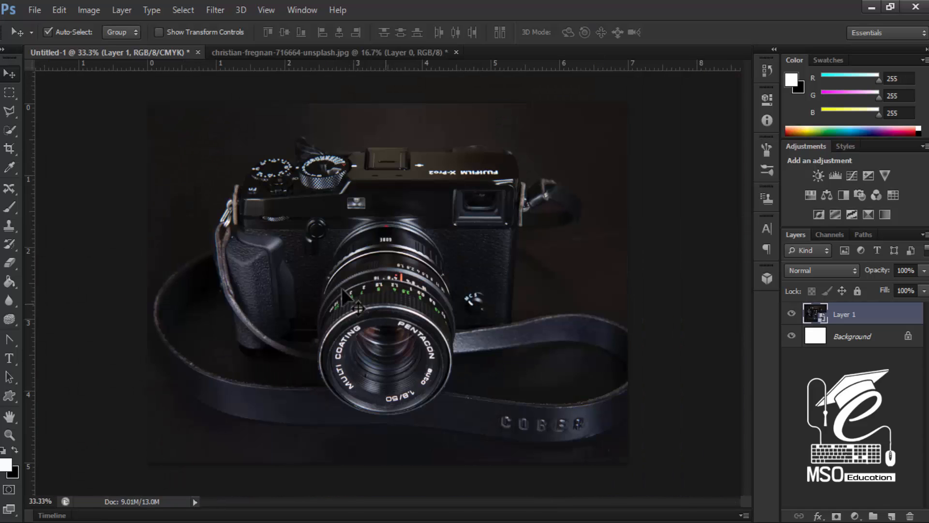
{"action": "left_click", "coordinate": [4, 207]}
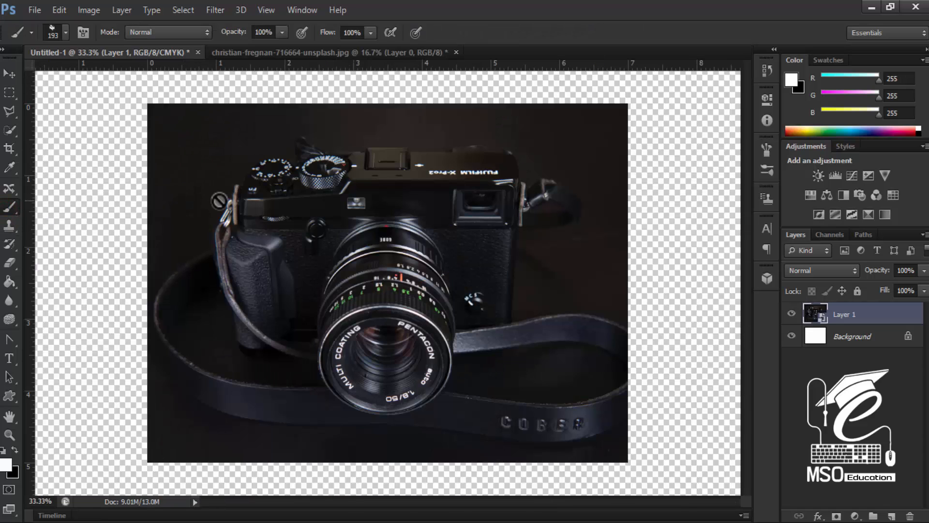
{"action": "left_click", "coordinate": [234, 164]}
{"action": "left_click", "coordinate": [454, 221]}
{"action": "key", "text": "m"}
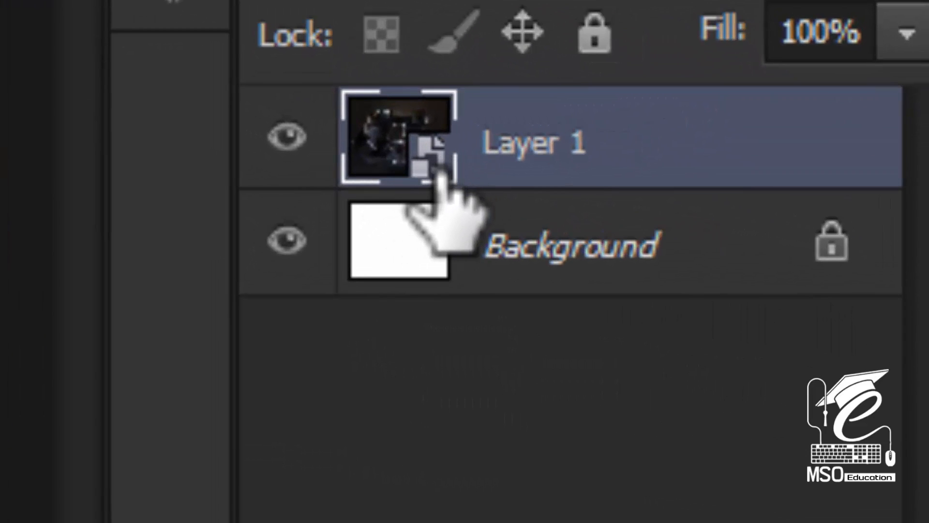
- Open the contents of the Layer 1 smart object for editing as Layer 1.psb
{"action": "double_click", "coordinate": [441, 172]}
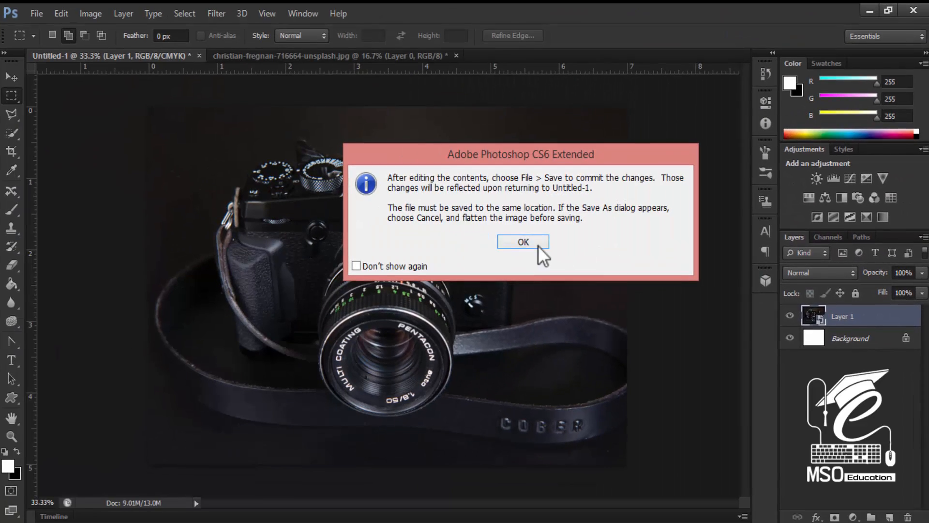
{"action": "left_click", "coordinate": [519, 237]}
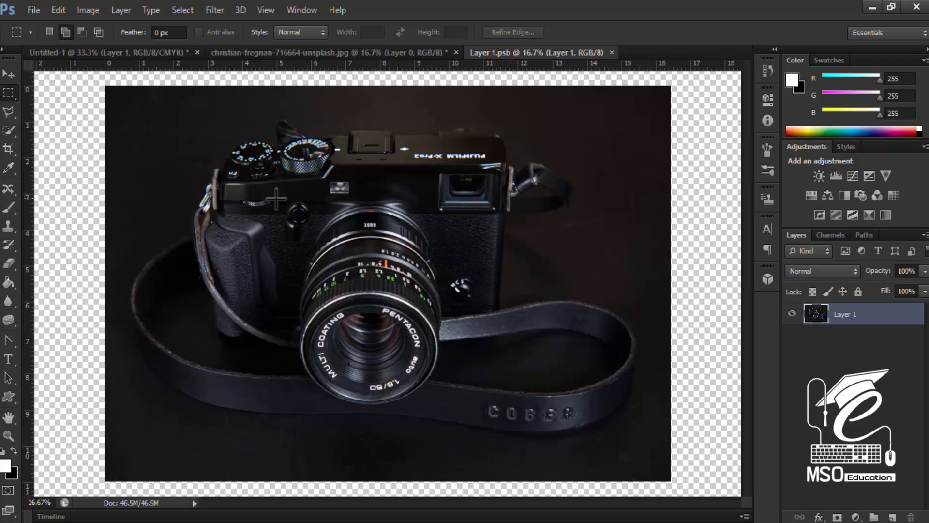
{"action": "left_click", "coordinate": [8, 74]}
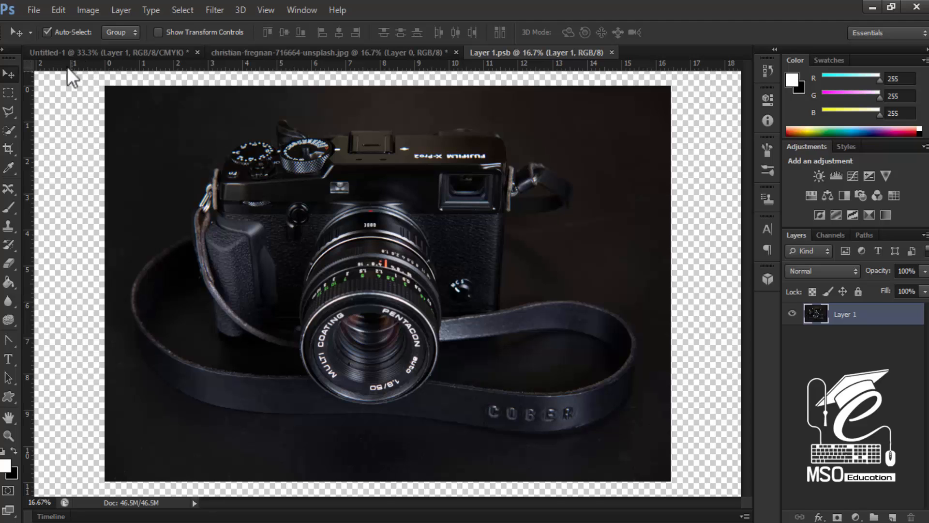
- Set up the Brush tool with a soft round tip at 0% hardness, 26% flow and a size of 300 px
{"action": "left_click", "coordinate": [6, 209]}
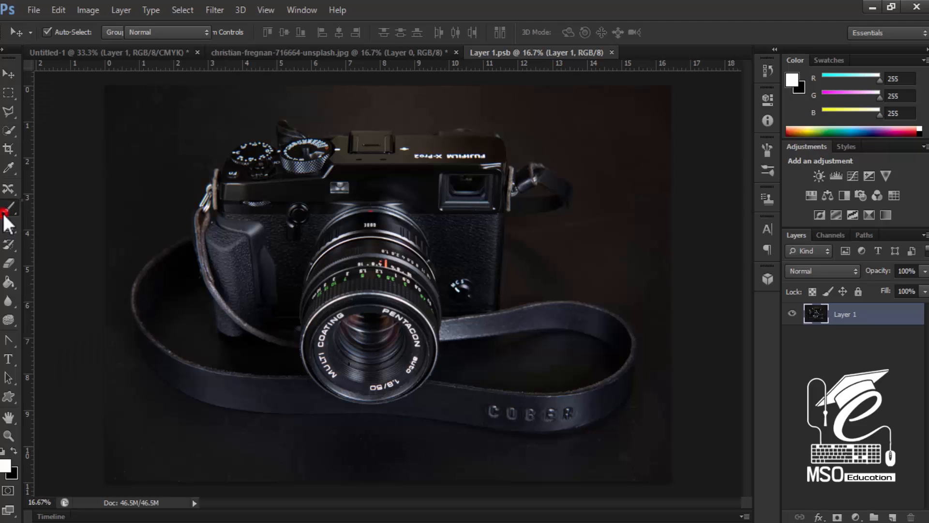
{"action": "left_click", "coordinate": [51, 207]}
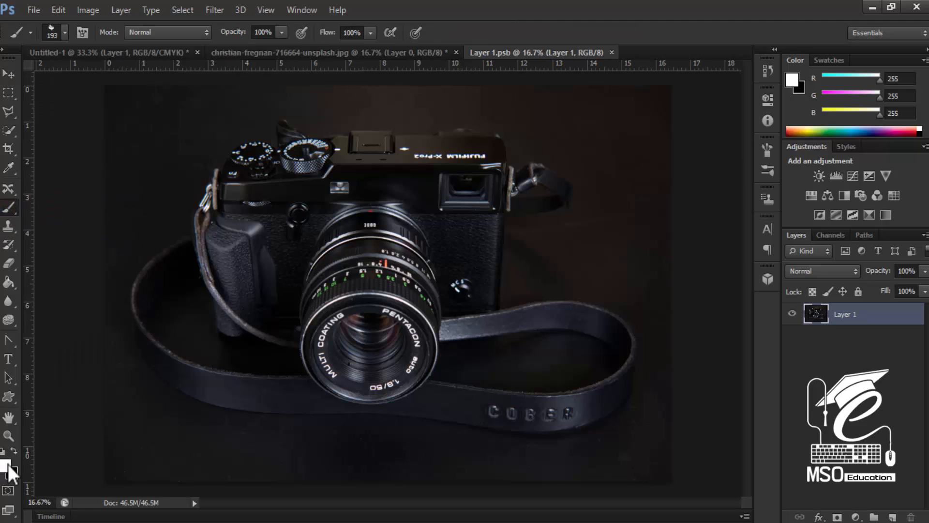
{"action": "left_click", "coordinate": [64, 32]}
{"action": "left_click", "coordinate": [117, 172]}
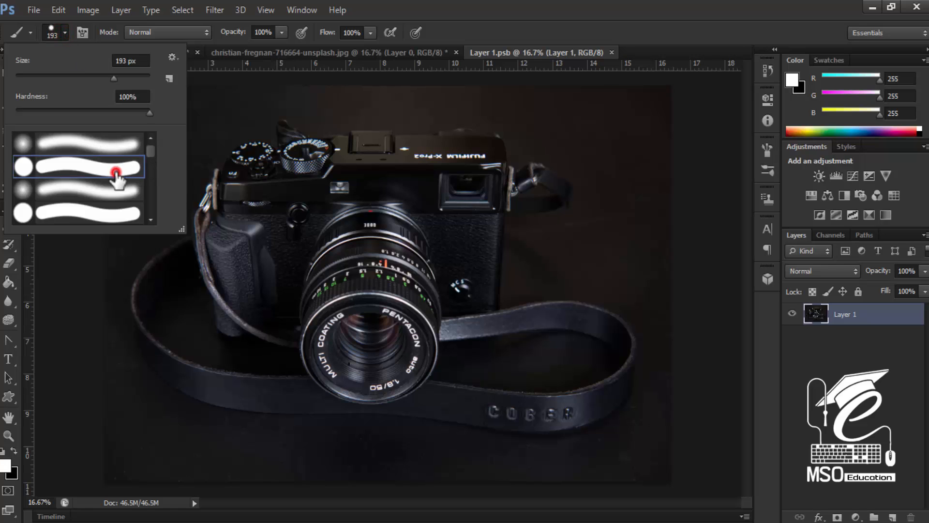
{"action": "left_click", "coordinate": [127, 148]}
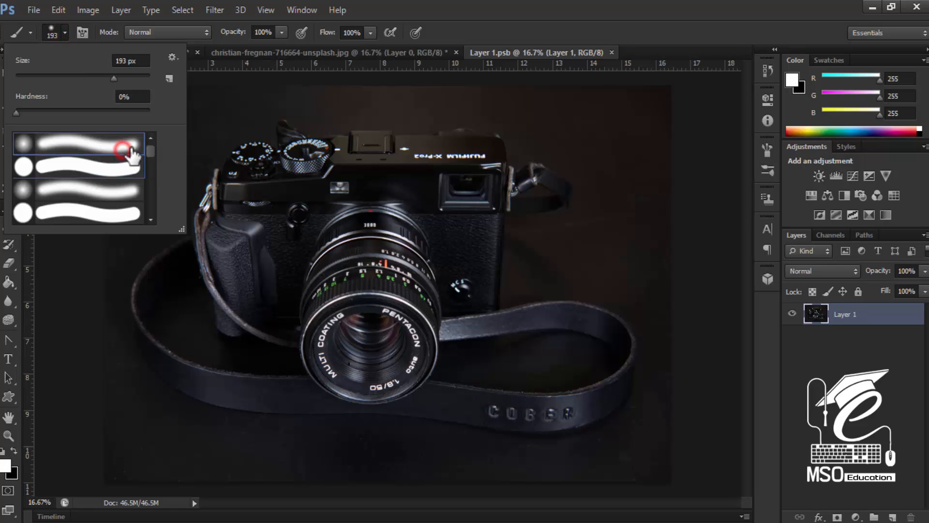
{"action": "left_click", "coordinate": [396, 2]}
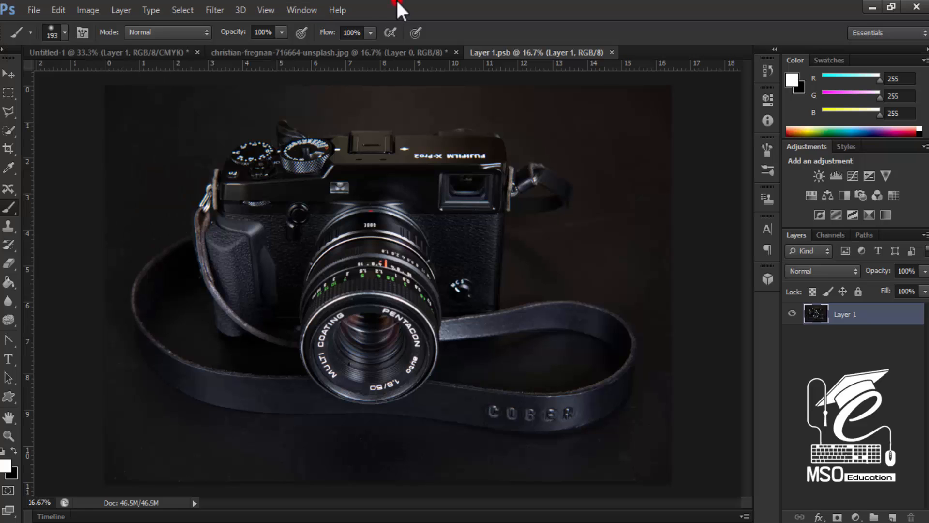
{"action": "left_click", "coordinate": [369, 33]}
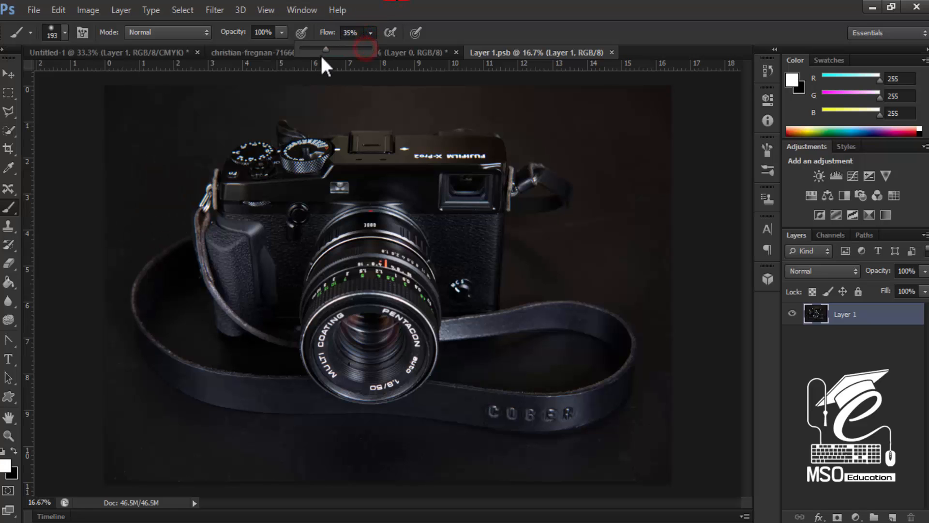
{"action": "left_click_drag", "start_coordinate": [322, 57], "coordinate": [315, 57]}
{"action": "key", "text": "bracketright"}
{"action": "key", "text": "bracketright"}
{"action": "key", "text": "bracketright"}
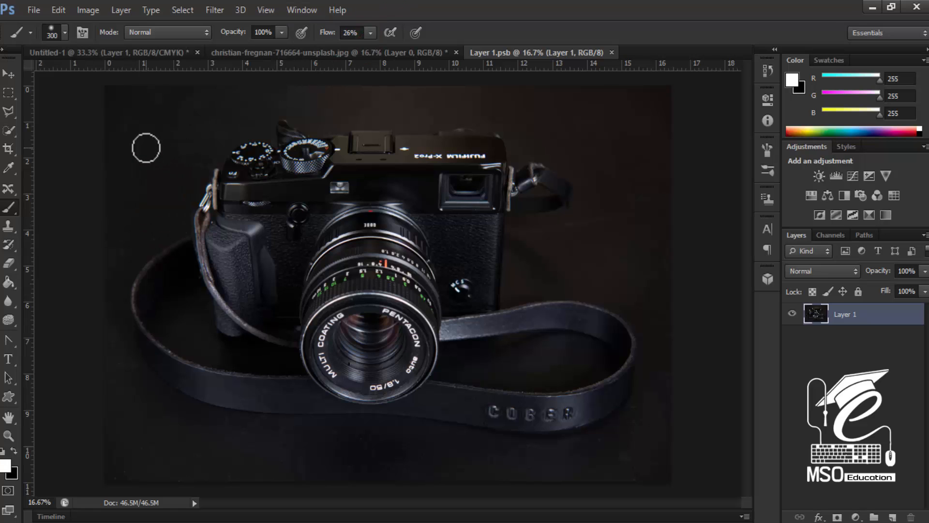
- Paint soft white strokes around all four edges of the photo in Layer 1.psb, enlarging the brush to 600 px
{"action": "mouse_move", "coordinate": [166, 124]}
{"action": "left_mouse_down"}
{"action": "mouse_move", "coordinate": [119, 166]}
{"action": "mouse_move", "coordinate": [138, 110]}
{"action": "mouse_move", "coordinate": [122, 109]}
{"action": "mouse_move", "coordinate": [103, 238]}
{"action": "mouse_move", "coordinate": [128, 233]}
{"action": "mouse_move", "coordinate": [121, 292]}
{"action": "mouse_move", "coordinate": [148, 438]}
{"action": "mouse_move", "coordinate": [220, 469]}
{"action": "mouse_move", "coordinate": [155, 468]}
{"action": "mouse_move", "coordinate": [264, 468]}
{"action": "mouse_move", "coordinate": [600, 461]}
{"action": "mouse_move", "coordinate": [608, 362]}
{"action": "mouse_move", "coordinate": [592, 428]}
{"action": "mouse_move", "coordinate": [620, 405]}
{"action": "mouse_move", "coordinate": [606, 415]}
{"action": "mouse_move", "coordinate": [638, 442]}
{"action": "mouse_move", "coordinate": [645, 114]}
{"action": "left_mouse_up"}
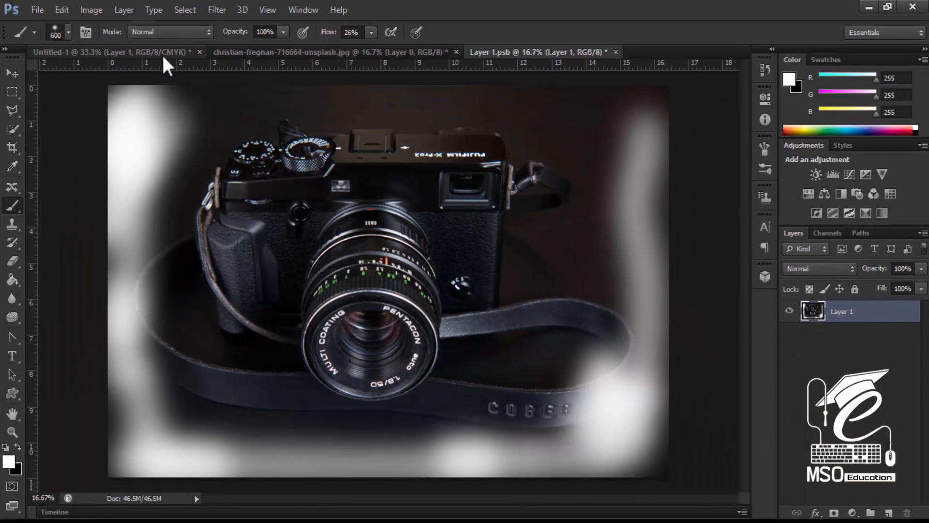
{"action": "left_click", "coordinate": [139, 56]}
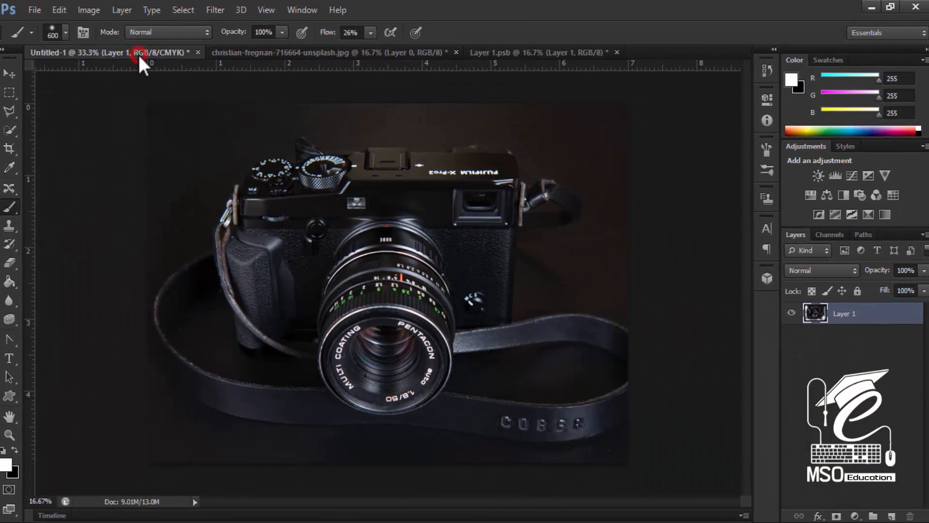
{"action": "left_click", "coordinate": [500, 54]}
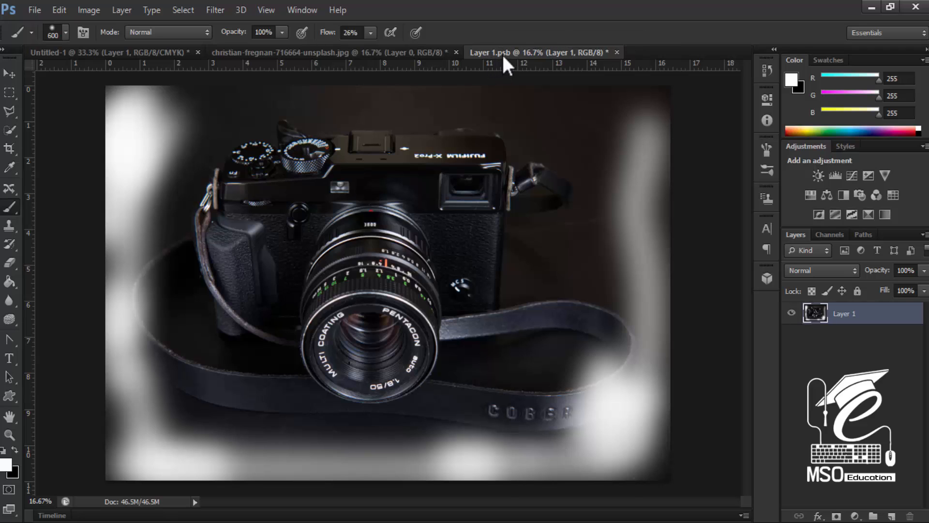
{"action": "mouse_move", "coordinate": [652, 125]}
{"action": "left_mouse_down"}
{"action": "mouse_move", "coordinate": [310, 118]}
{"action": "mouse_move", "coordinate": [345, 117]}
{"action": "mouse_move", "coordinate": [196, 98]}
{"action": "mouse_move", "coordinate": [193, 132]}
{"action": "mouse_move", "coordinate": [232, 168]}
{"action": "left_mouse_up"}
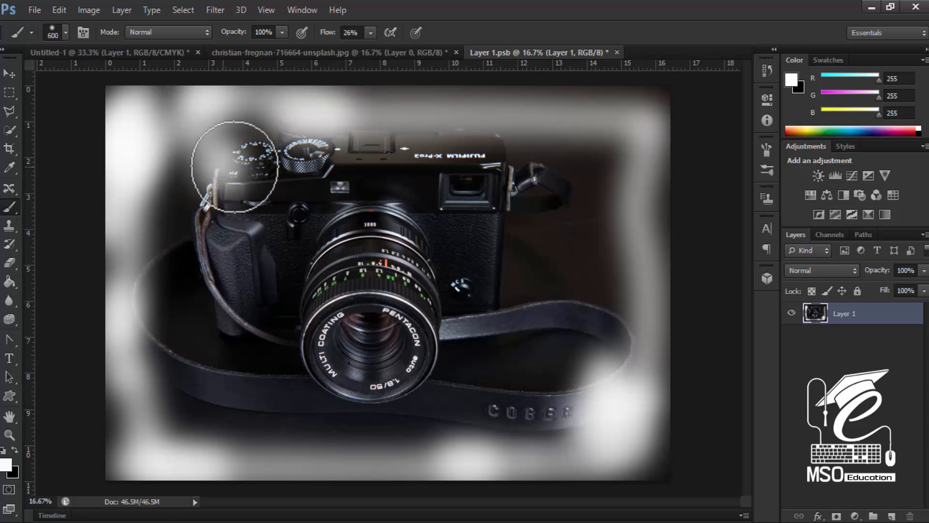
- Close Layer 1.psb and save its changes to update the smart object in Untitled-1
{"action": "left_click", "coordinate": [106, 53]}
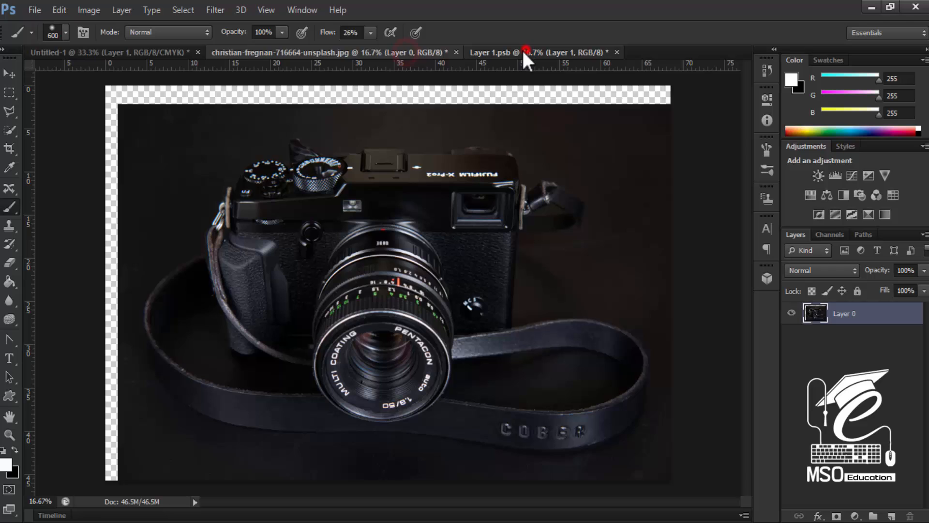
{"action": "left_click", "coordinate": [522, 52]}
{"action": "left_click", "coordinate": [617, 51]}
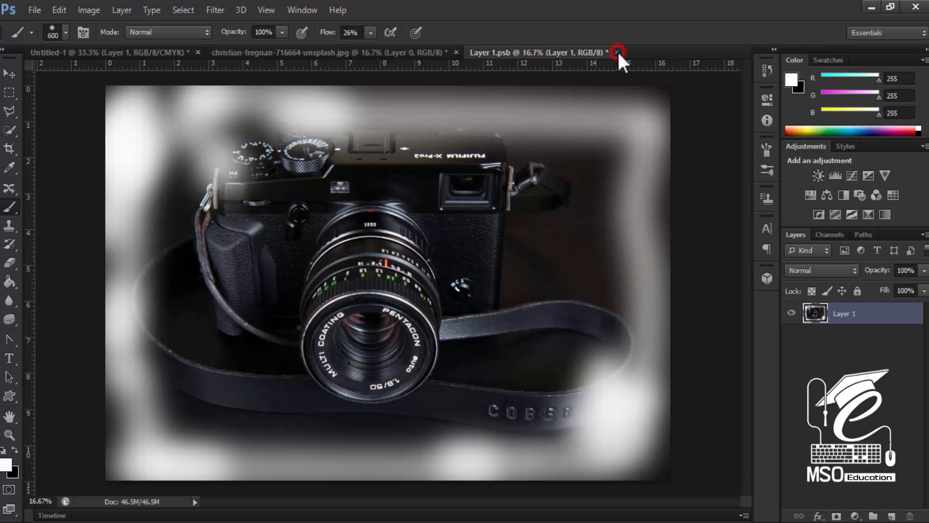
{"action": "left_click", "coordinate": [416, 212]}
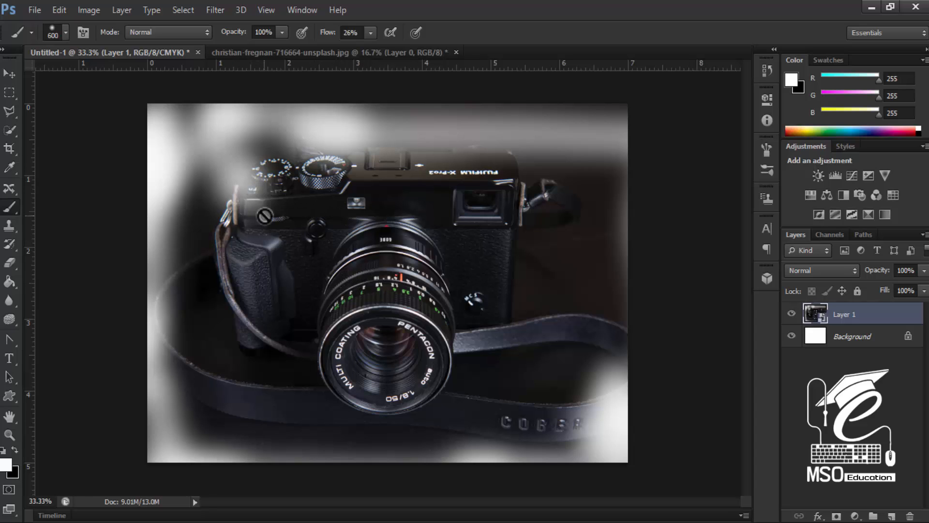
{"action": "left_click", "coordinate": [90, 53]}
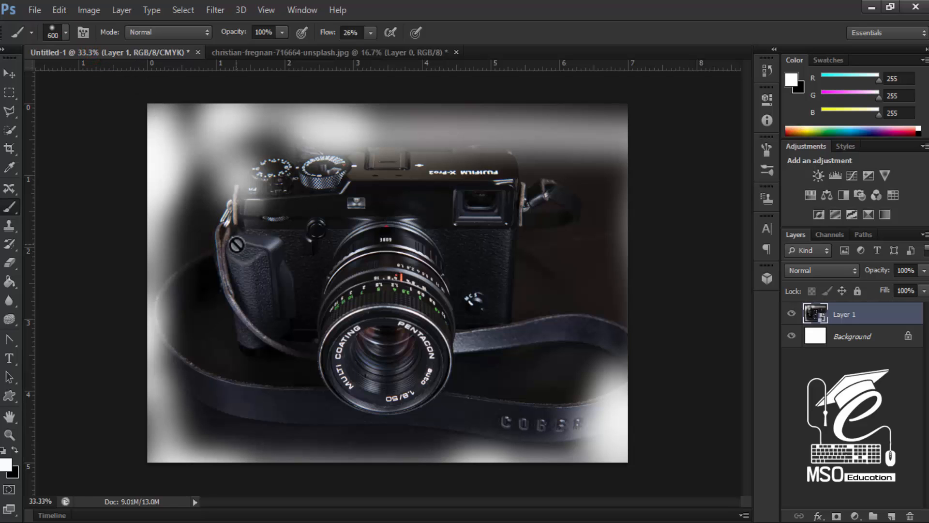
- Undo the smart object update in Untitled-1 and step back to the rectangular selection over the camera's upper-left part
{"action": "key", "text": "ctrl+z"}
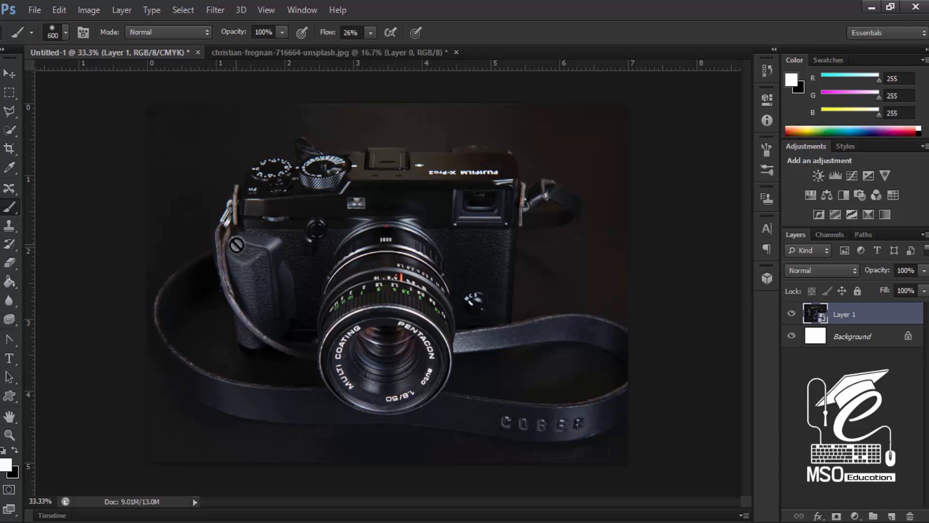
{"action": "key", "text": "ctrl+alt+z"}
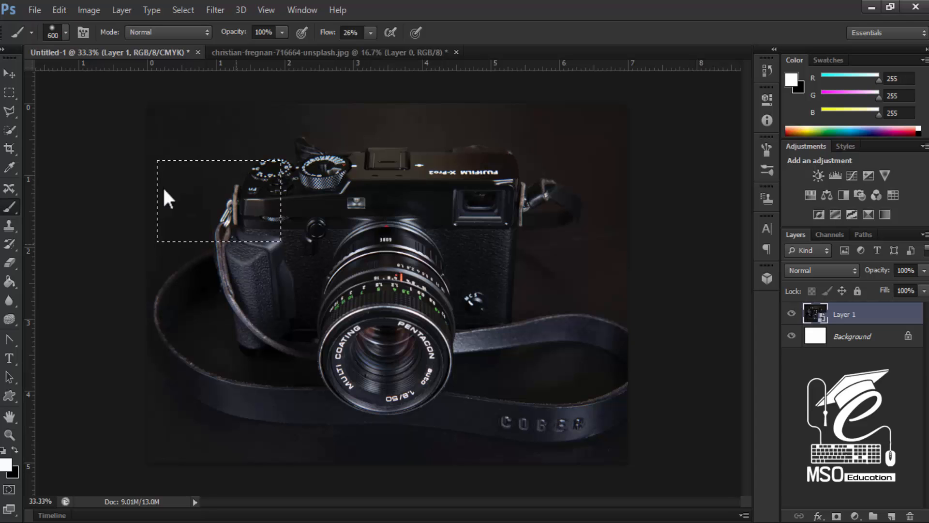
{"action": "key", "text": "ctrl+shift+s"}
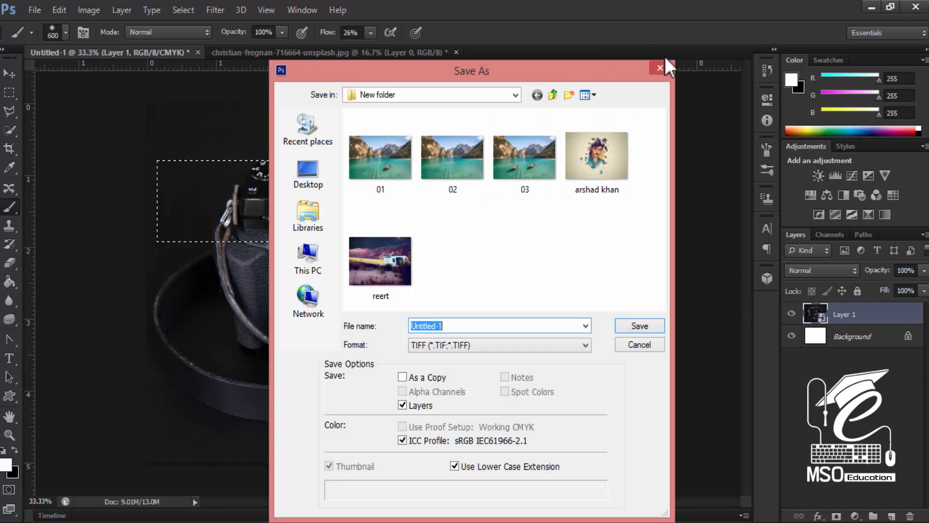
{"action": "left_click", "coordinate": [660, 68]}
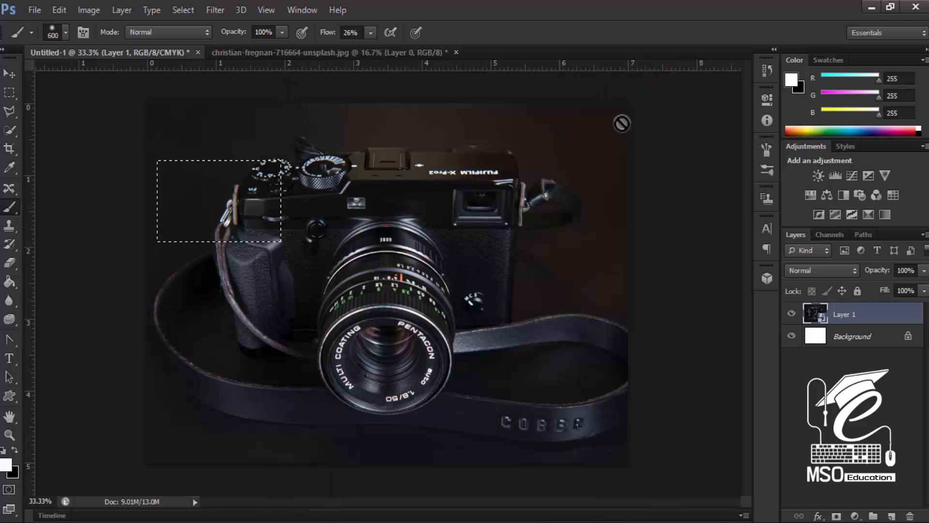